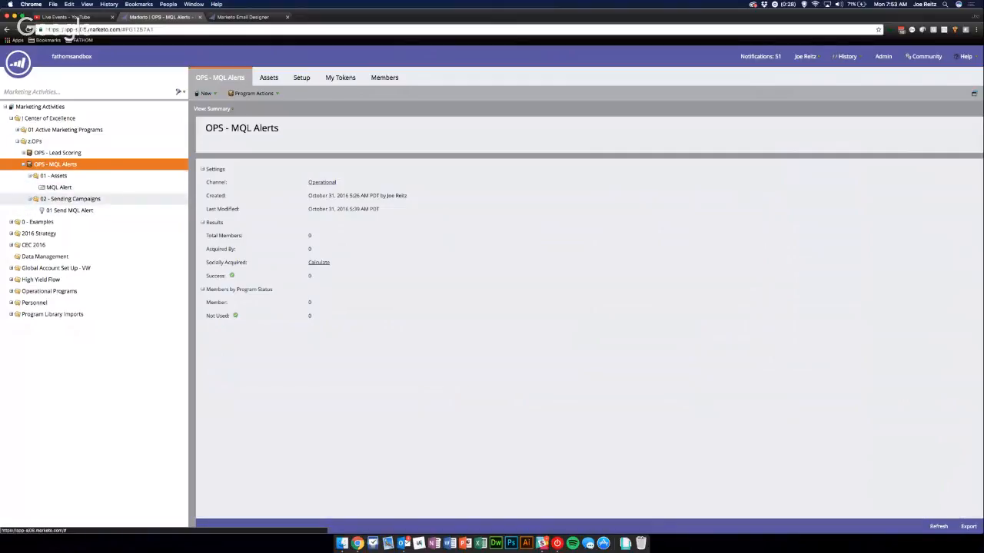
Step: Rename the MQL Alert email in the 01 - Assets folder to "01 MQL Alert"
{"action": "left_click", "coordinate": [59, 188]}
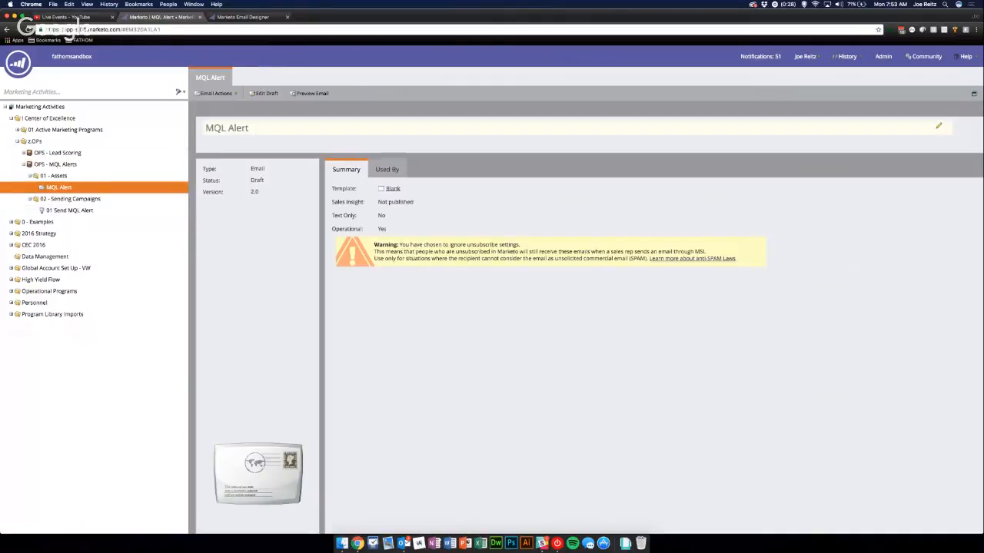
{"action": "left_click", "coordinate": [228, 129]}
{"action": "type", "text": "01"}
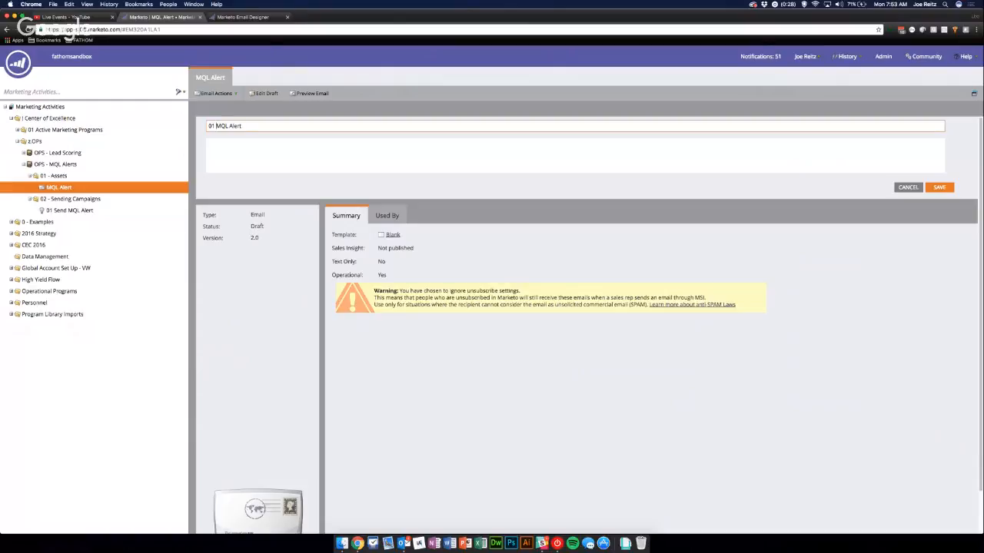
{"action": "key", "text": "Return"}
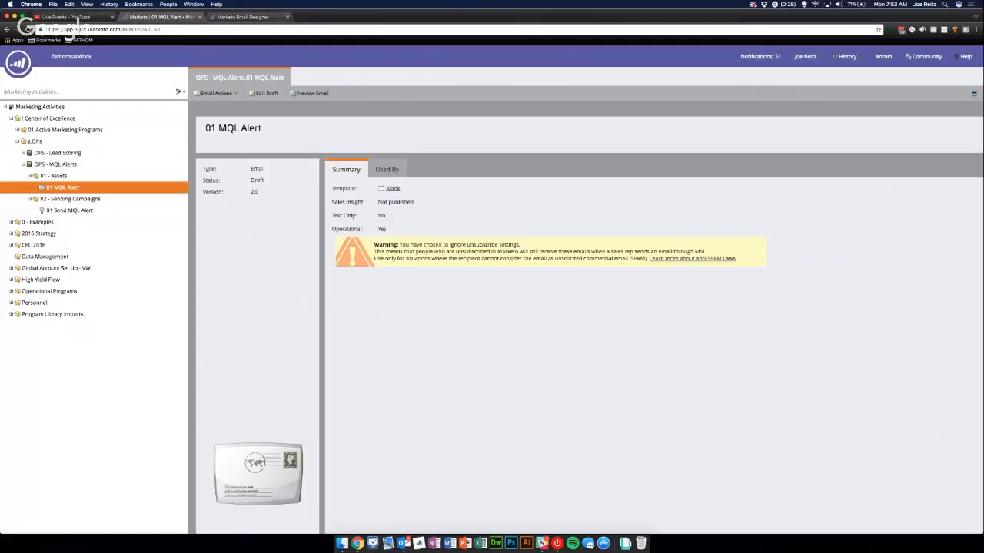
Step: Close the old email preview and open the 01 MQL Alert draft for editing
{"action": "left_click", "coordinate": [243, 17]}
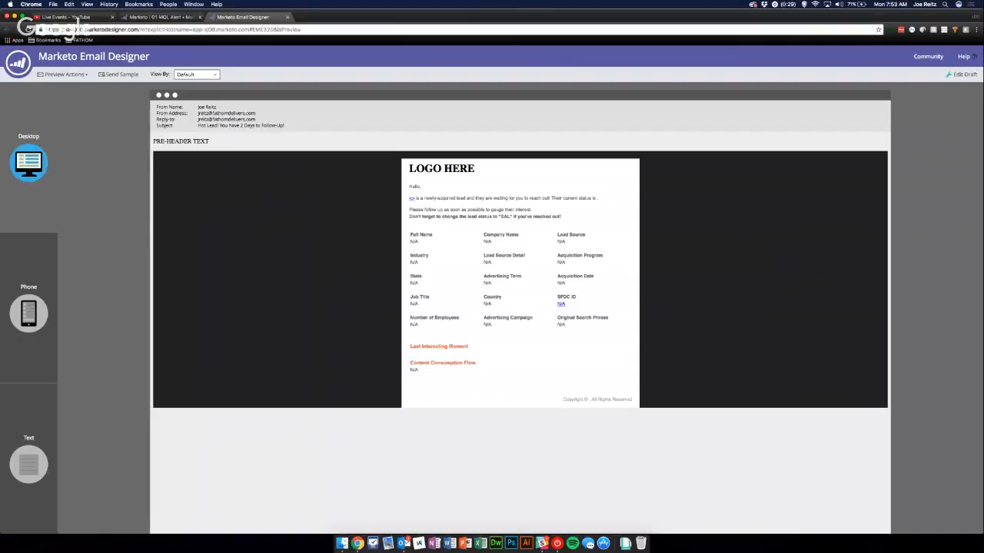
{"action": "left_click", "coordinate": [287, 17]}
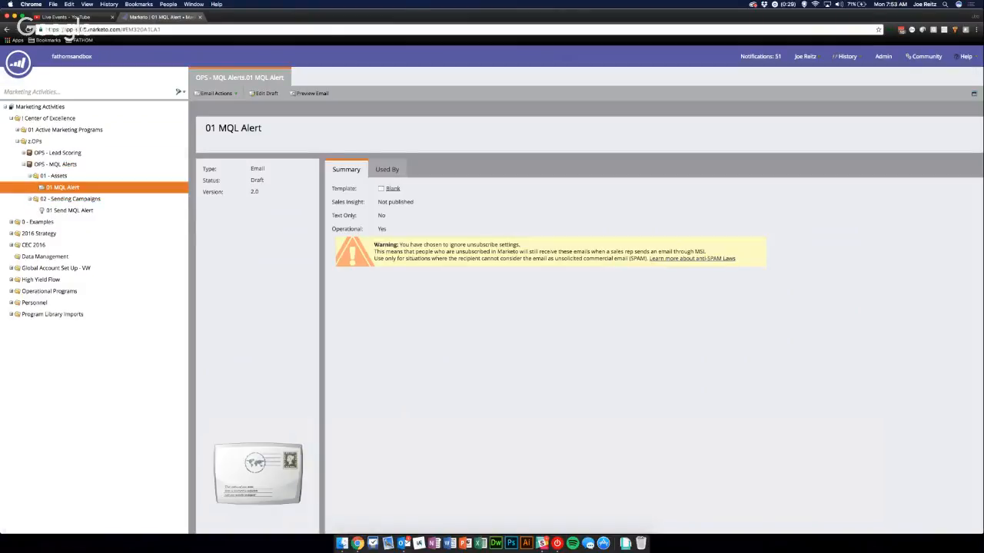
{"action": "left_click", "coordinate": [264, 93]}
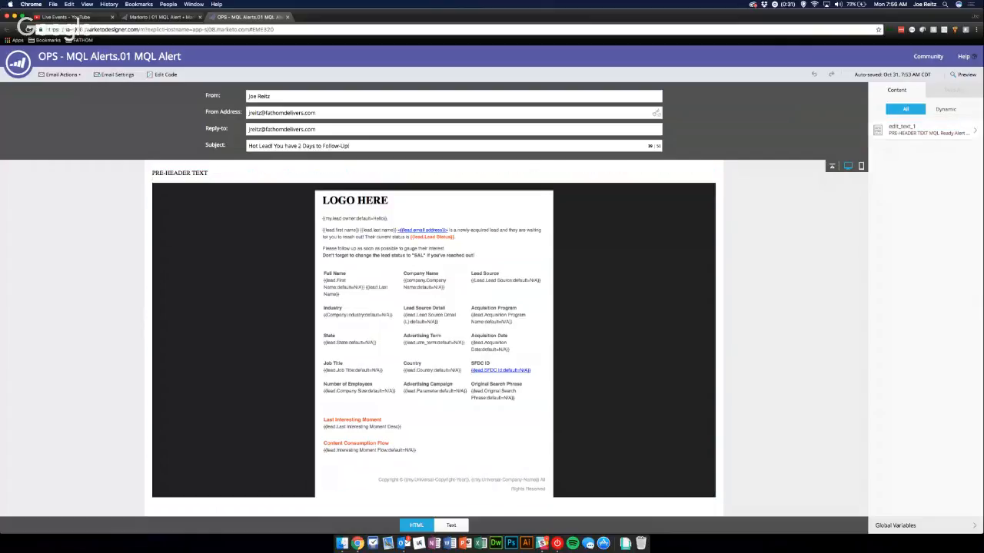
Step: Review the subject line of the 01 MQL Alert email
{"action": "left_click", "coordinate": [262, 146]}
{"action": "left_click", "coordinate": [262, 146]}
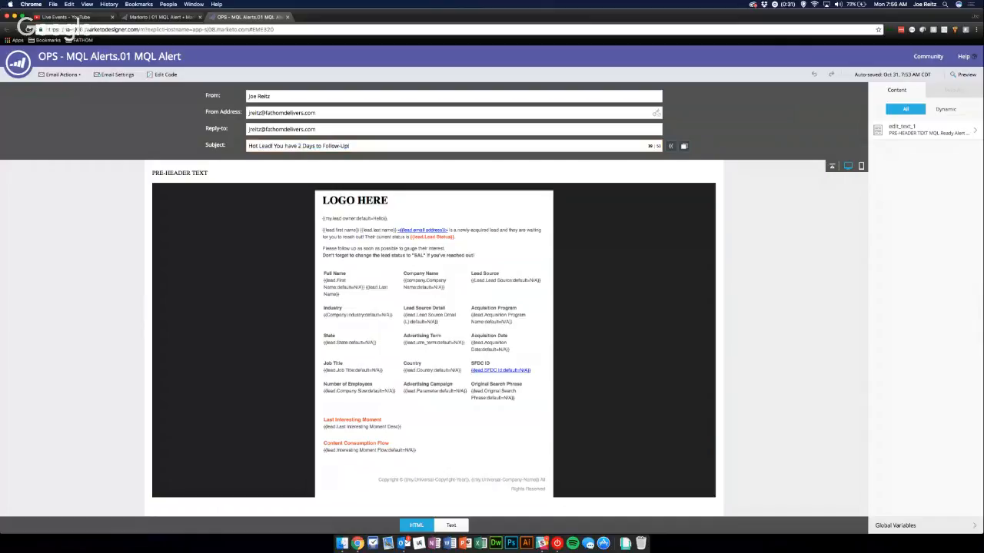
{"action": "left_click_drag", "start_coordinate": [247, 146], "coordinate": [338, 146]}
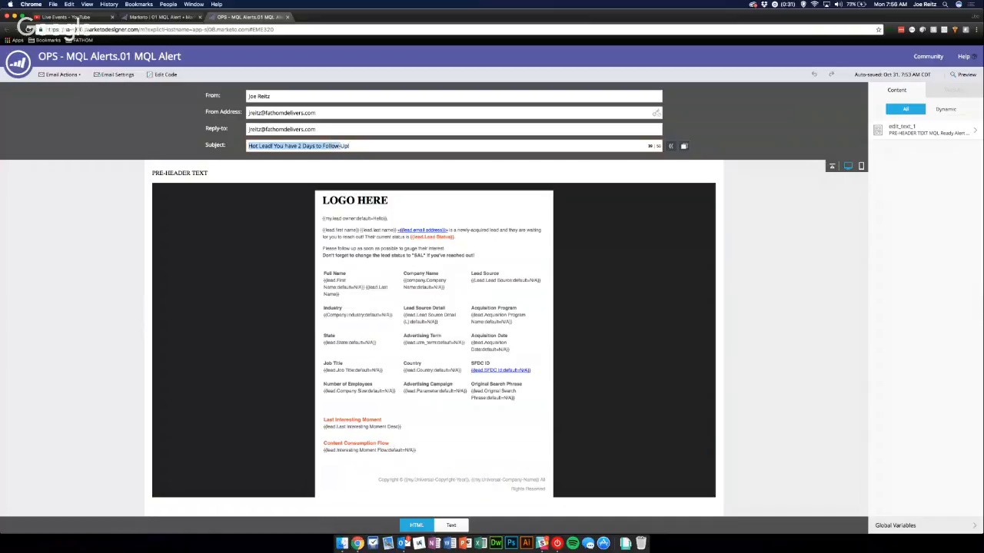
{"action": "left_click", "coordinate": [274, 146]}
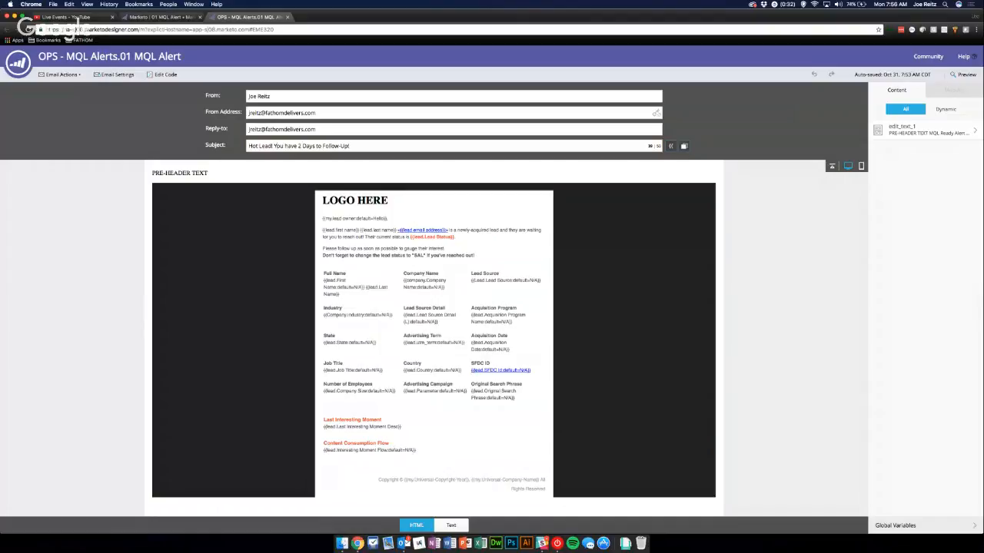
Step: Return to Marketing Activities and examine the Score is Changed trigger's score name and minimum score in the 01 Send MQL Alert smart list
{"action": "left_click", "coordinate": [166, 17]}
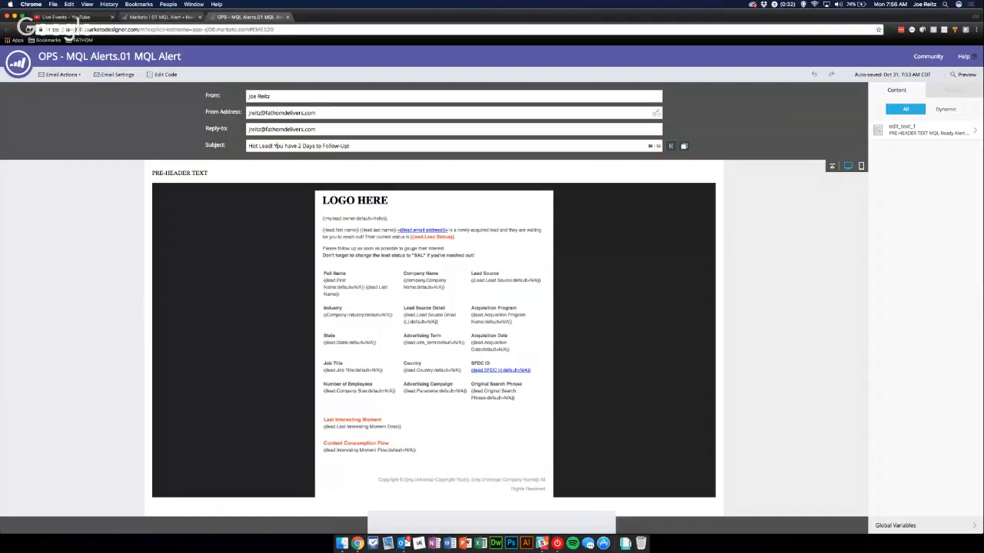
{"action": "left_click", "coordinate": [70, 210]}
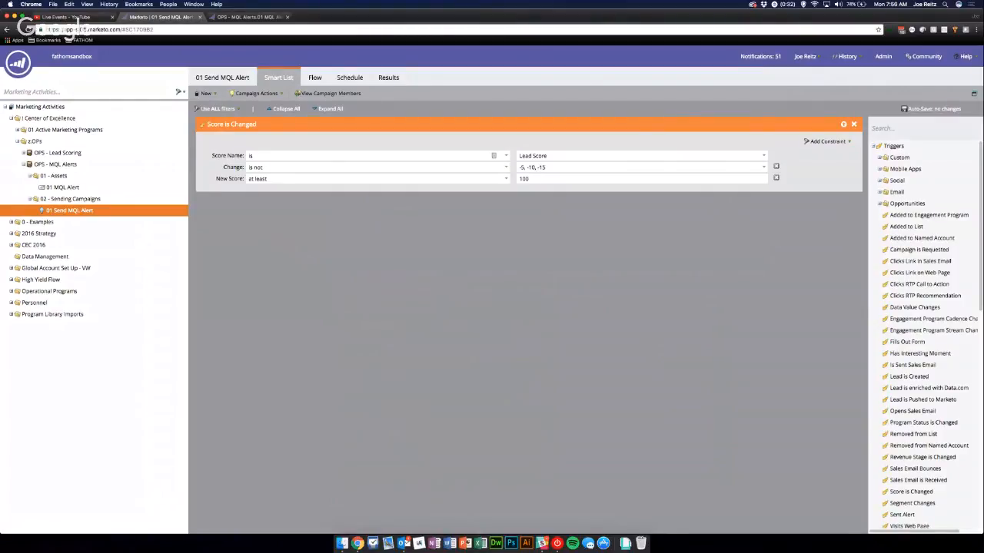
{"action": "left_click", "coordinate": [569, 179]}
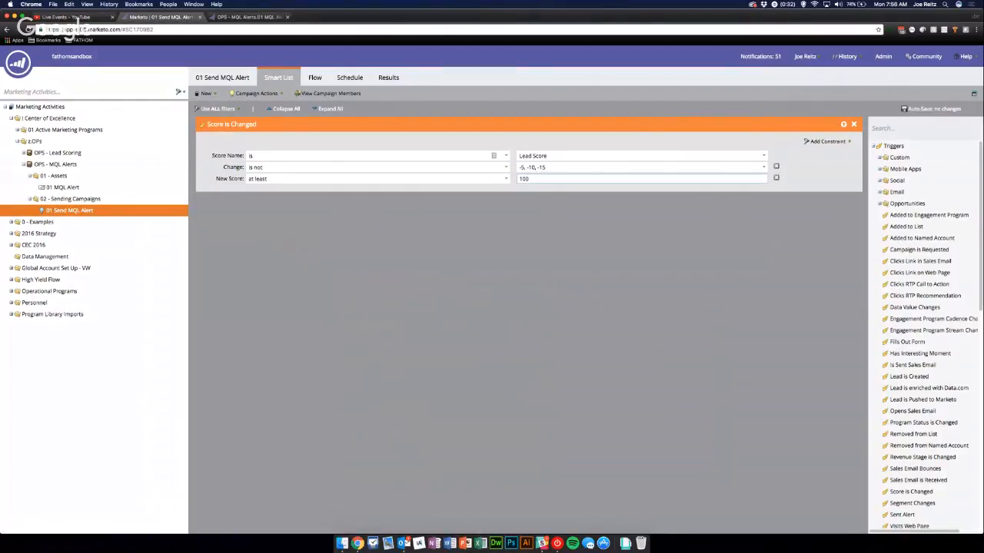
{"action": "left_click", "coordinate": [531, 292]}
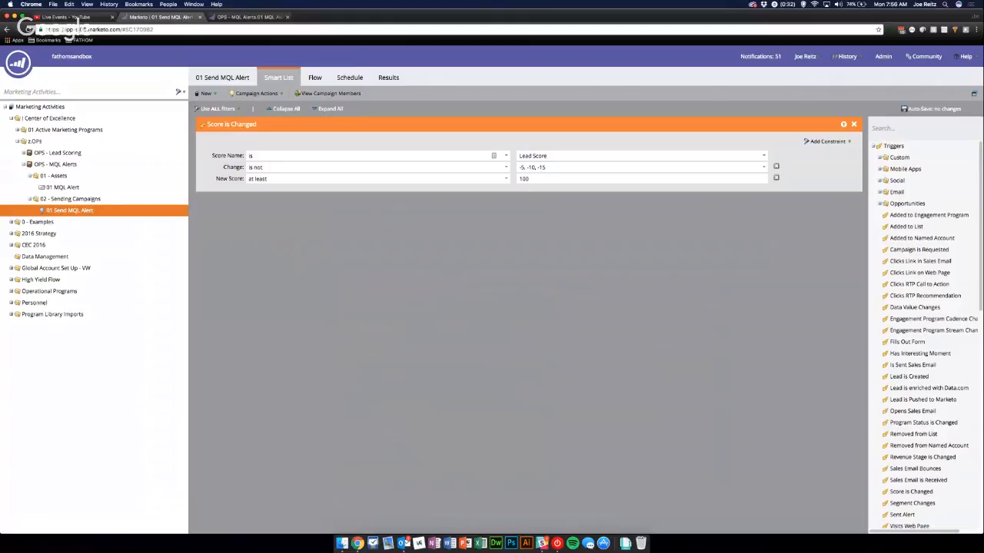
{"action": "left_click", "coordinate": [568, 156]}
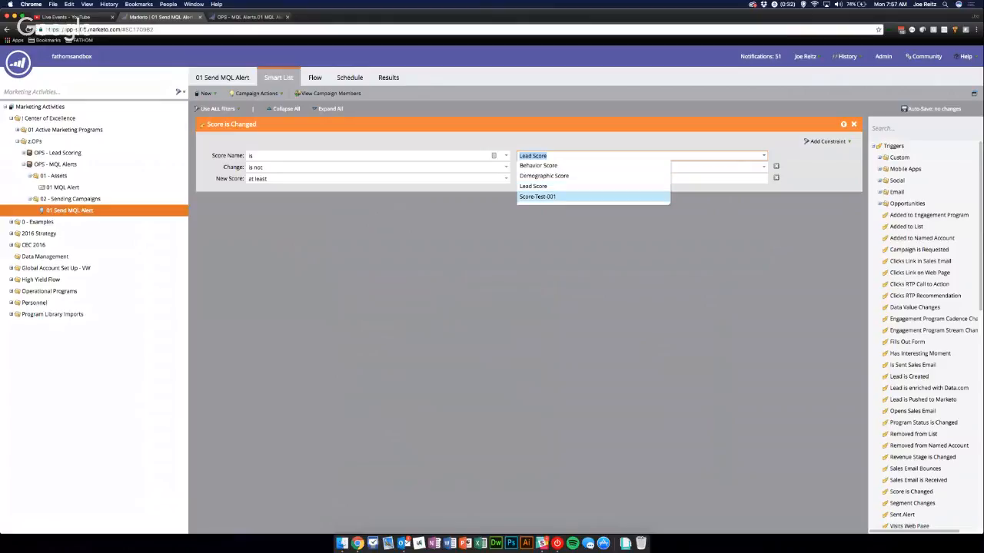
{"action": "left_click", "coordinate": [584, 246]}
{"action": "left_click", "coordinate": [584, 178]}
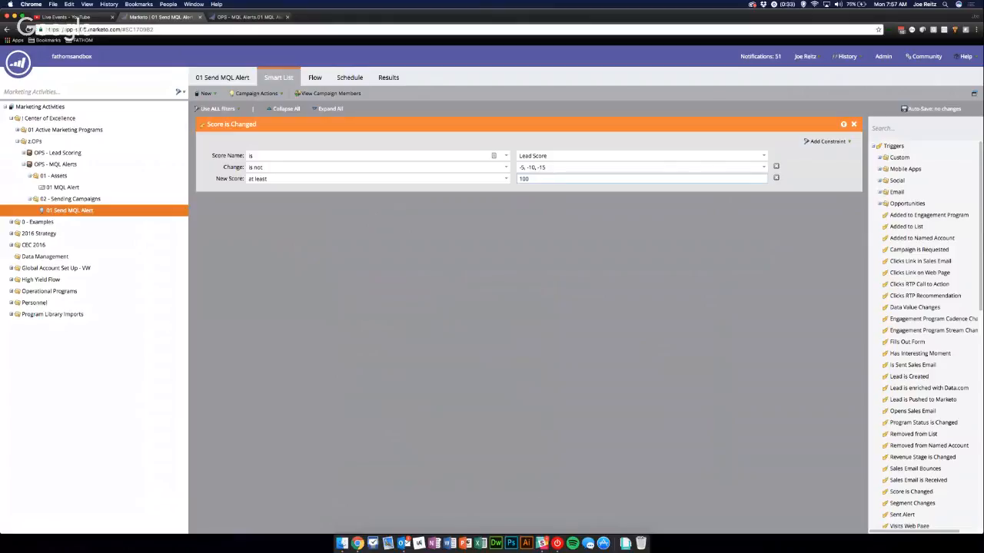
{"action": "left_click", "coordinate": [526, 178]}
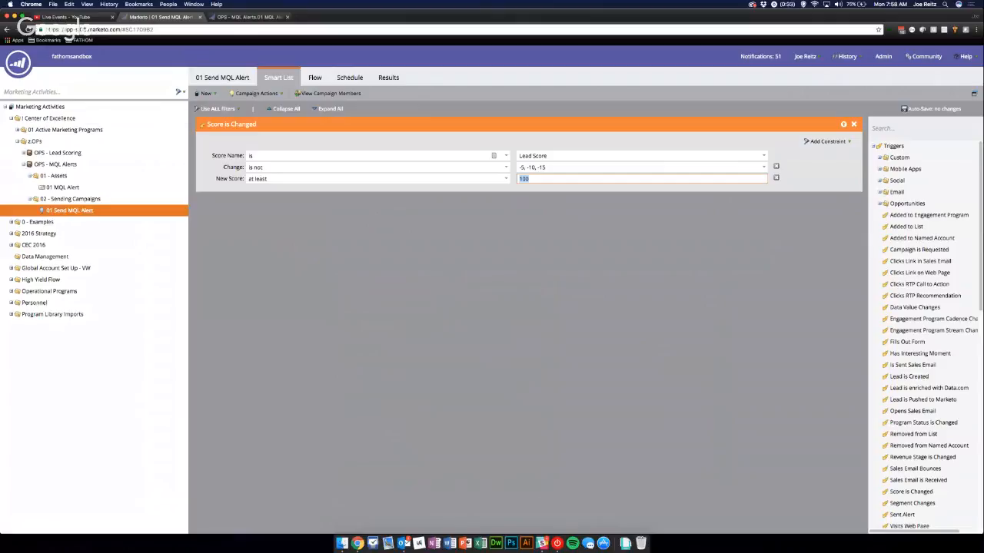
Step: Find the Fills Out Form trigger, add it to the smart list, and set its form name to "contact"
{"action": "left_click", "coordinate": [907, 129]}
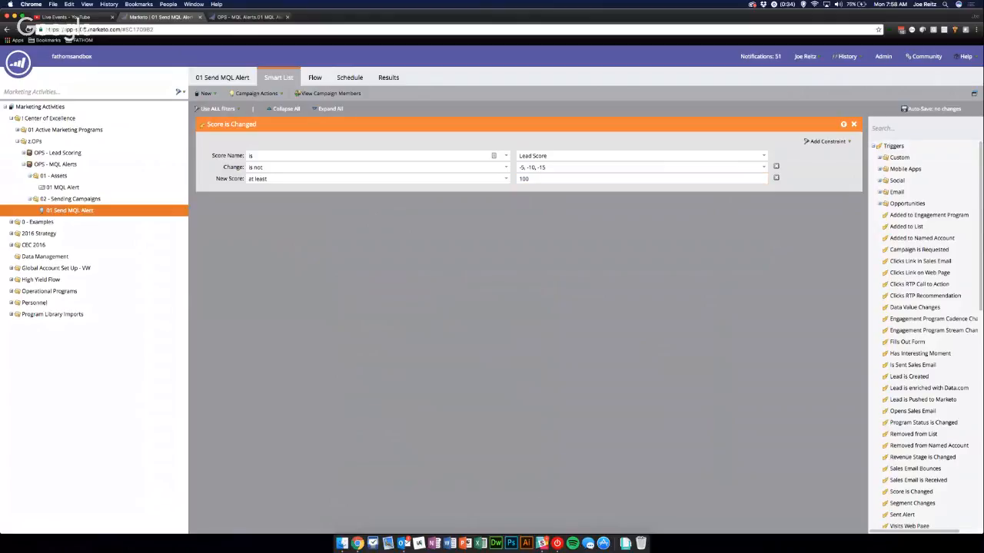
{"action": "type", "text": "fills out"}
{"action": "left_click_drag", "start_coordinate": [907, 158], "coordinate": [665, 298]}
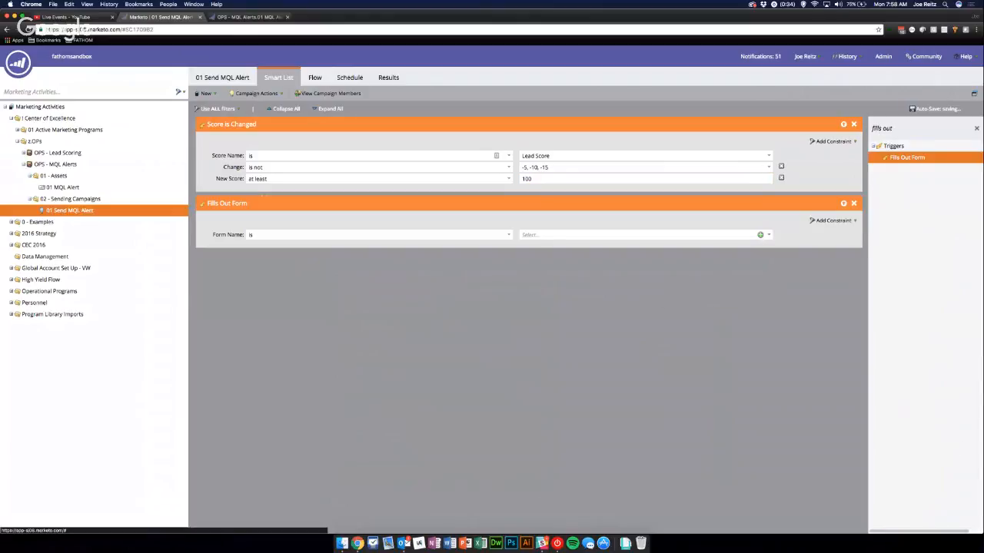
{"action": "left_click", "coordinate": [638, 235]}
{"action": "type", "text": "contact"}
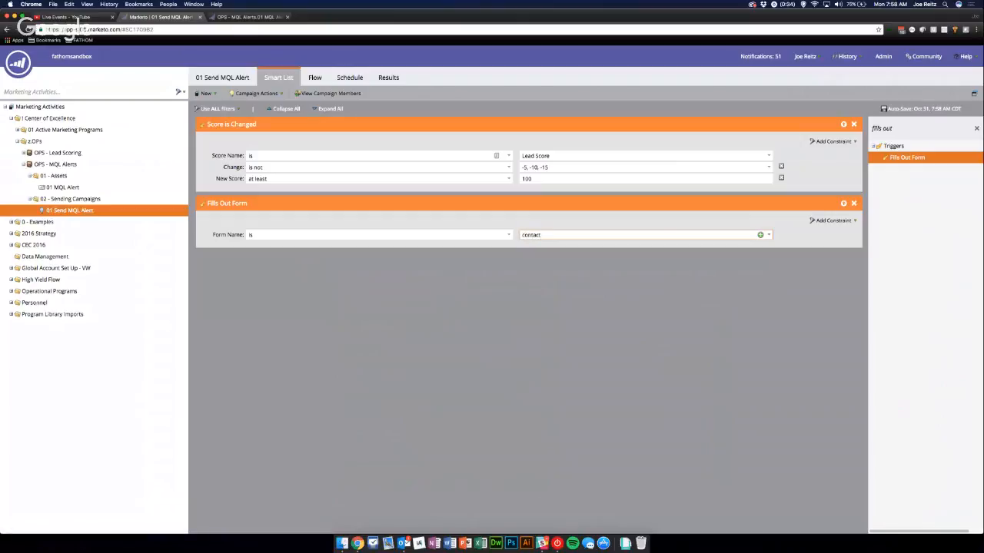
{"action": "key", "text": "Tab"}
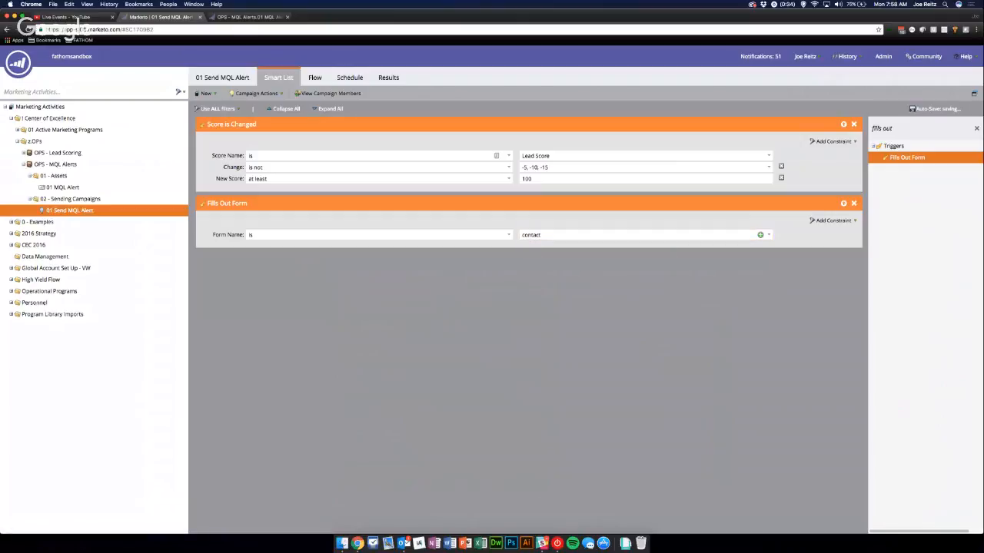
{"action": "left_click", "coordinate": [540, 236]}
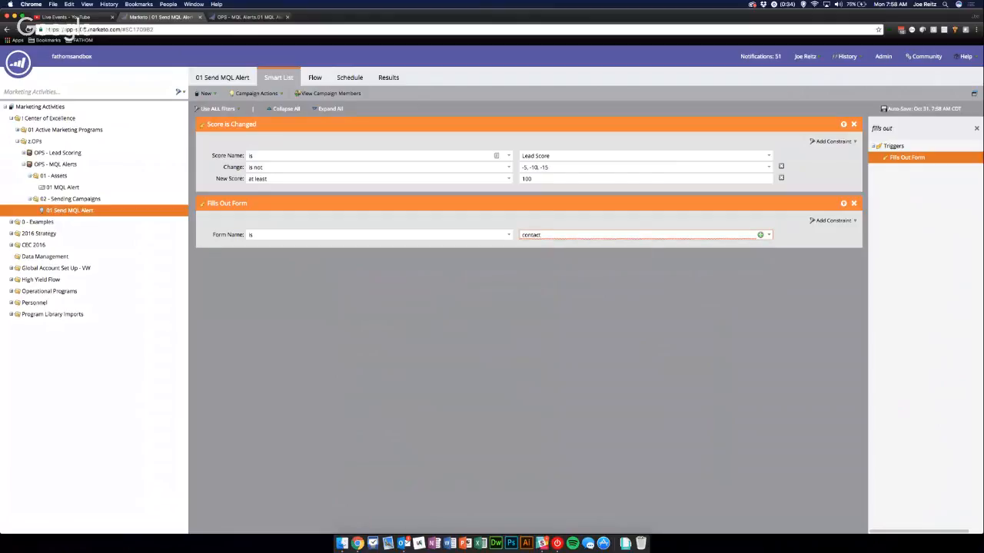
Step: Delete the Fills Out Form trigger from the smart list
{"action": "left_click", "coordinate": [853, 203]}
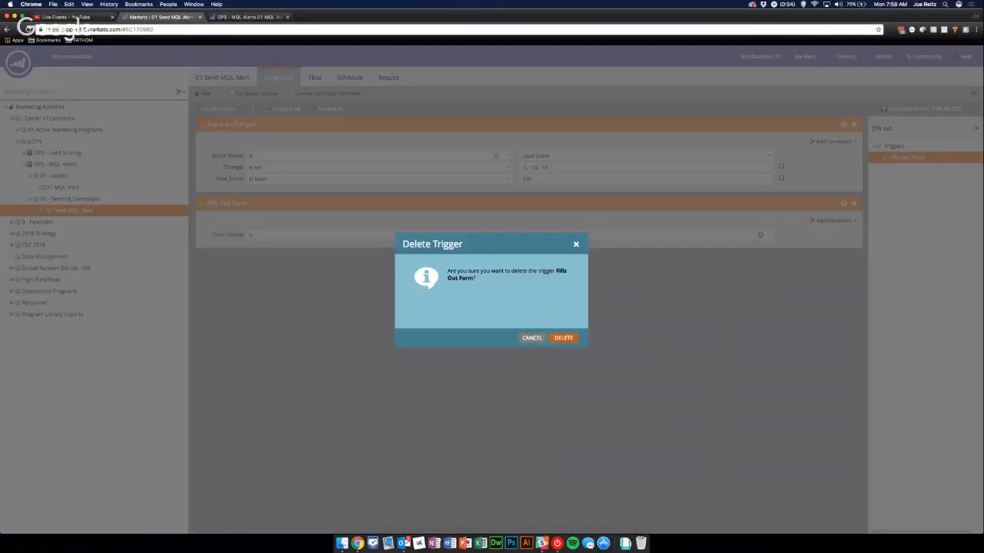
{"action": "left_click", "coordinate": [564, 339]}
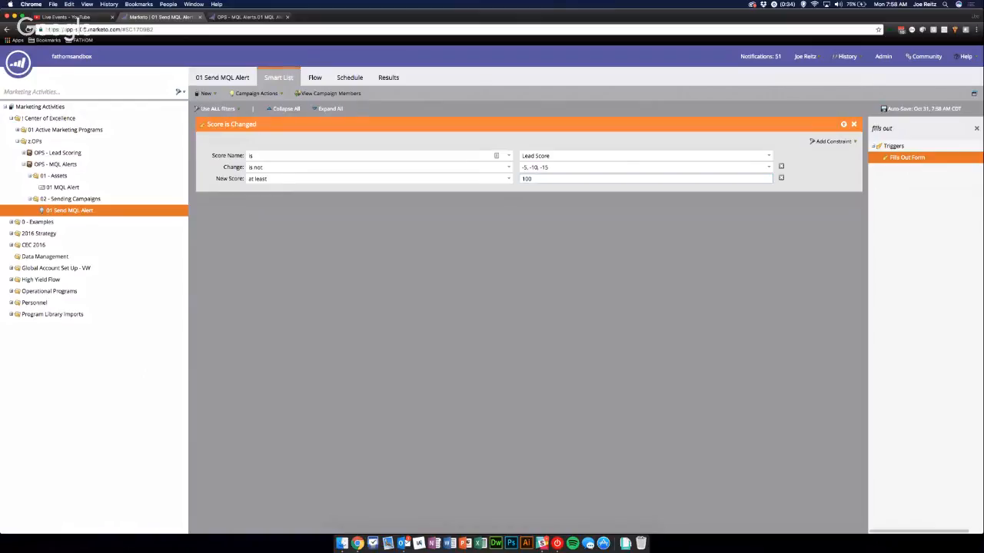
Step: Review the Score is Changed trigger's New Score and Change constraints alongside the Behavioral campaigns in the OPS - Lead Scoring program
{"action": "double_click", "coordinate": [526, 179]}
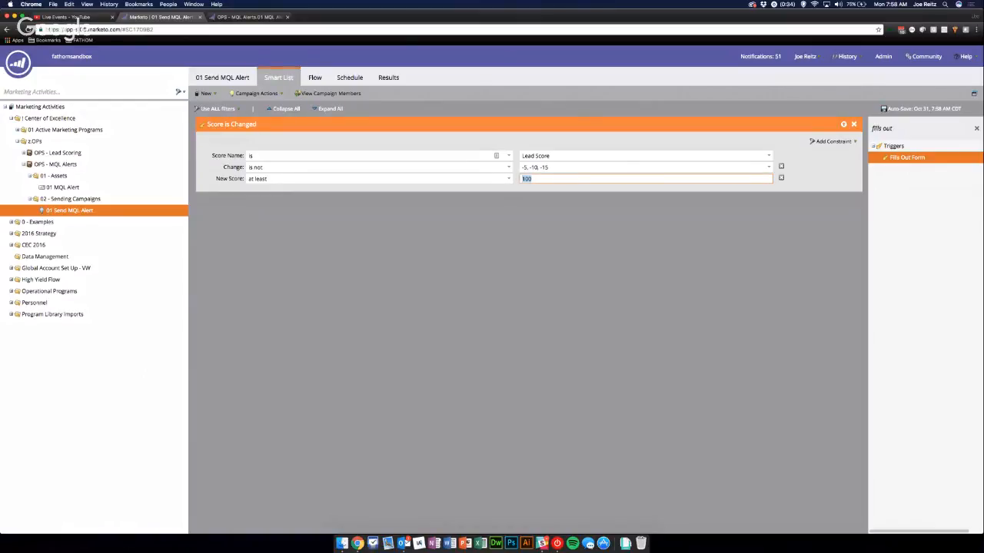
{"action": "left_click_drag", "start_coordinate": [550, 167], "coordinate": [521, 167]}
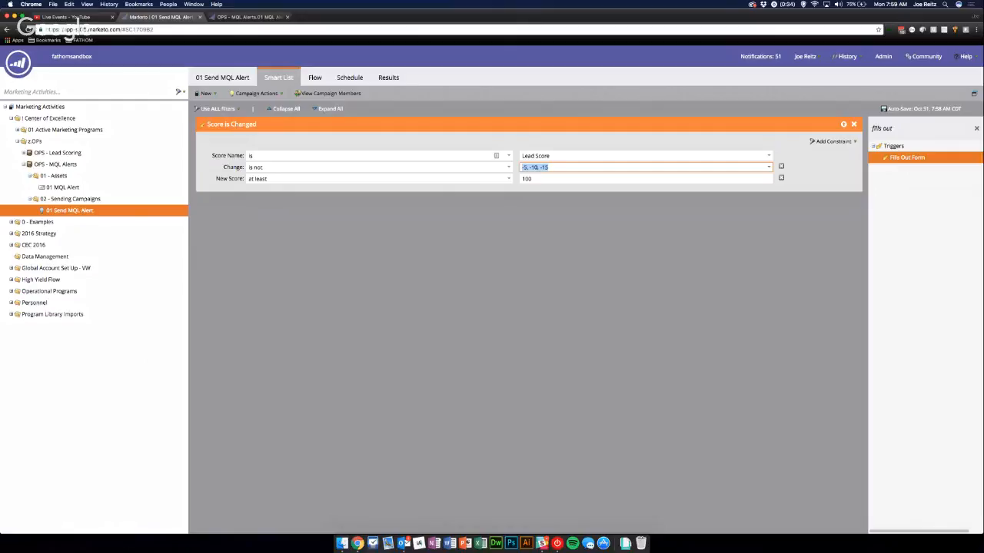
{"action": "left_click", "coordinate": [24, 153]}
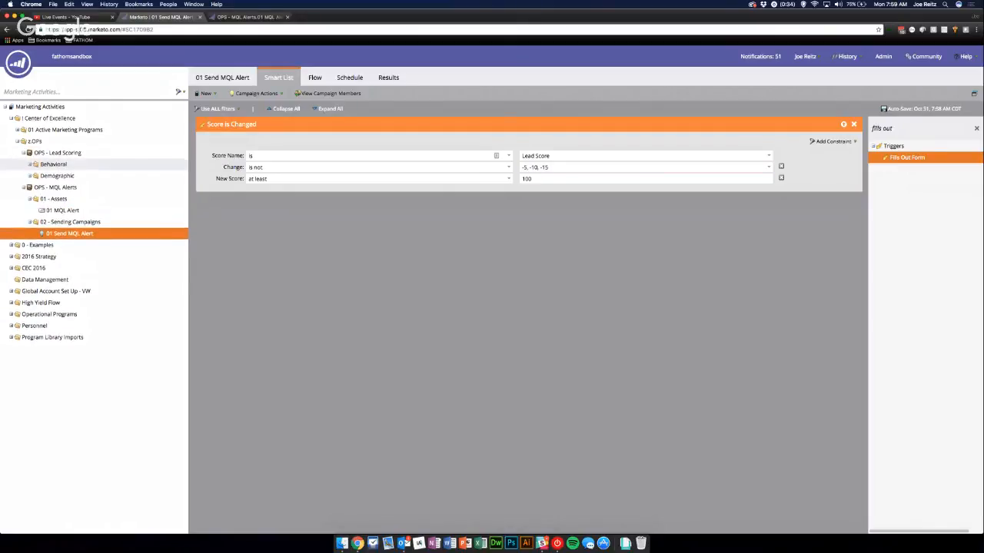
{"action": "left_click", "coordinate": [29, 164]}
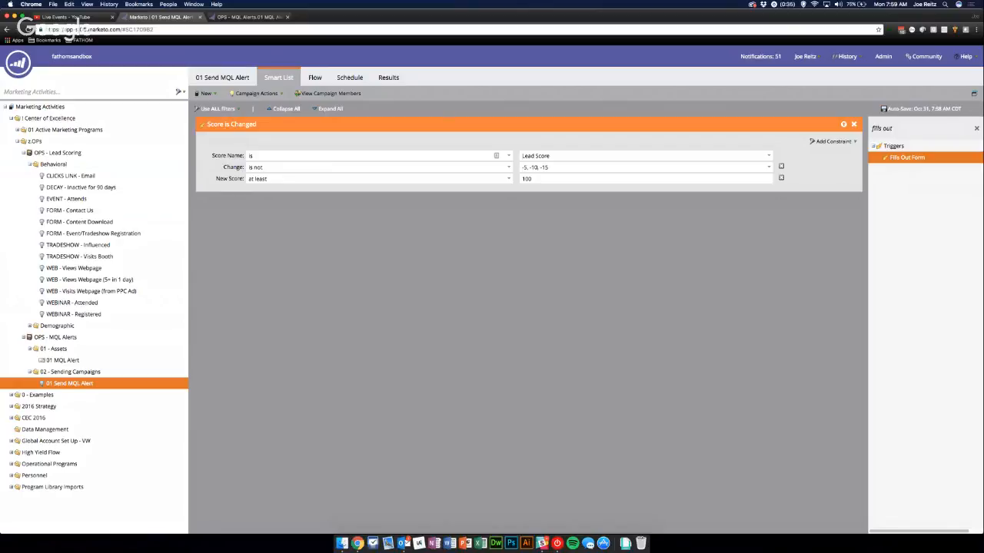
{"action": "left_click", "coordinate": [24, 153]}
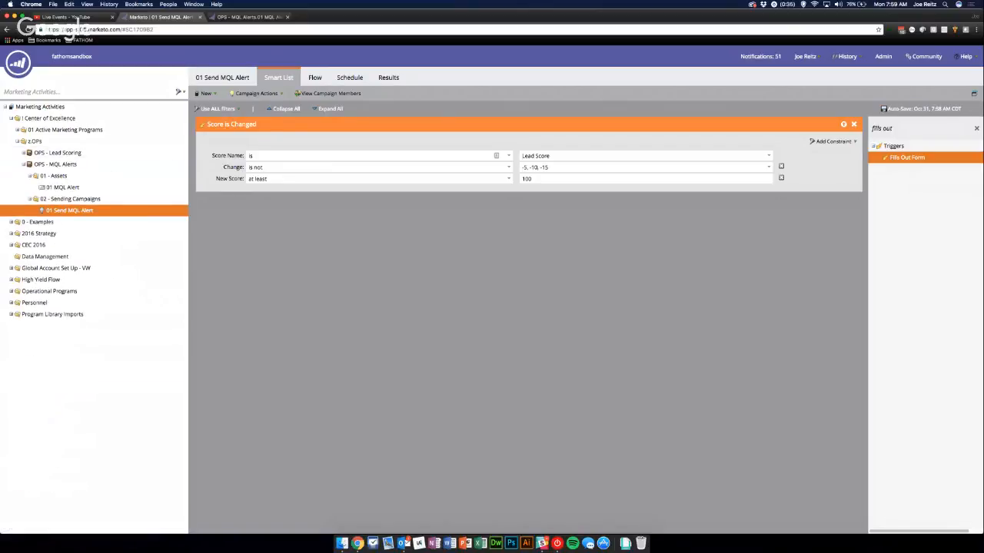
{"action": "triple_click", "coordinate": [547, 168]}
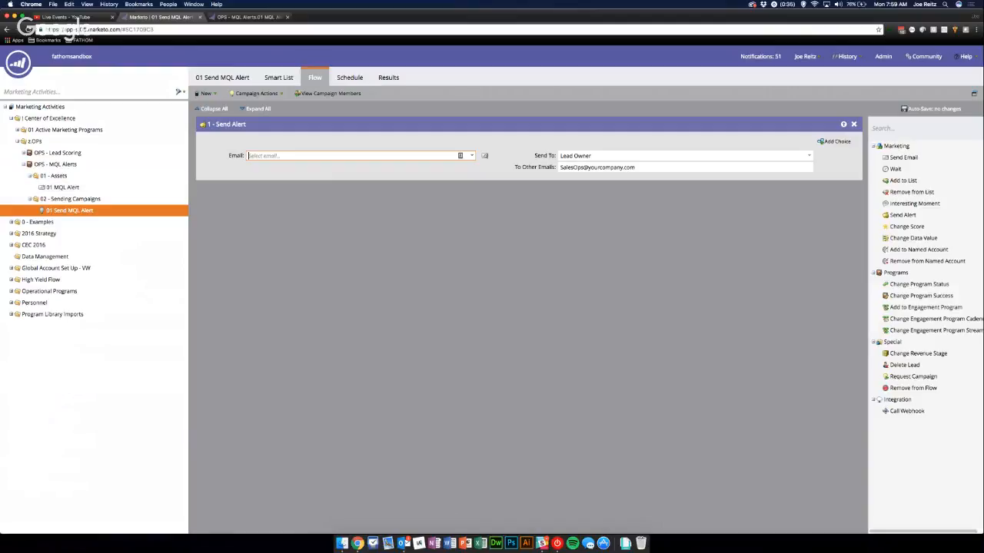
Step: Set the Send Alert flow step's email to "OPS - MQL Alerts.01 MQL Alert" and check its Send To and other recipients
{"action": "type", "text": "OPS - MQL Alerts.01 MQL Alert"}
{"action": "key", "text": "Tab"}
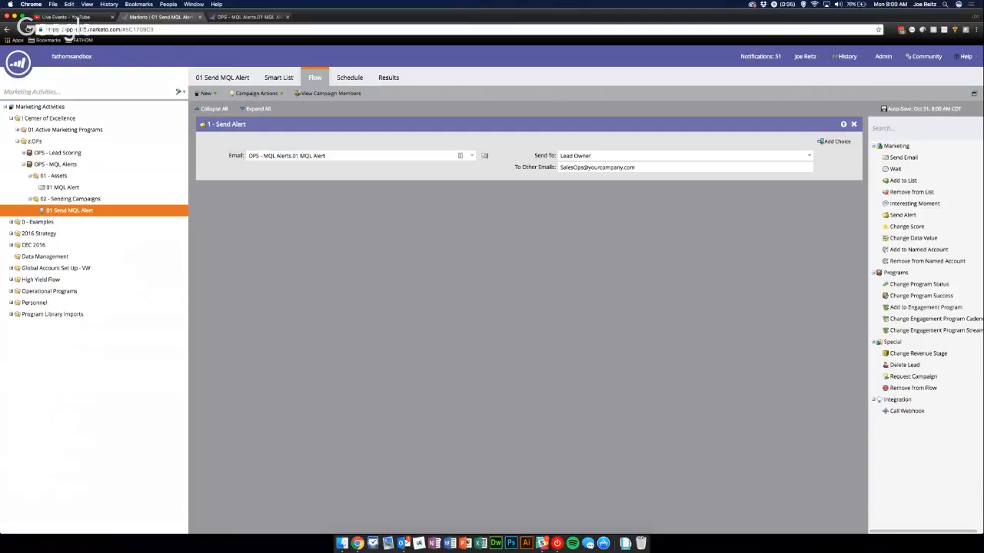
{"action": "key", "text": "Tab"}
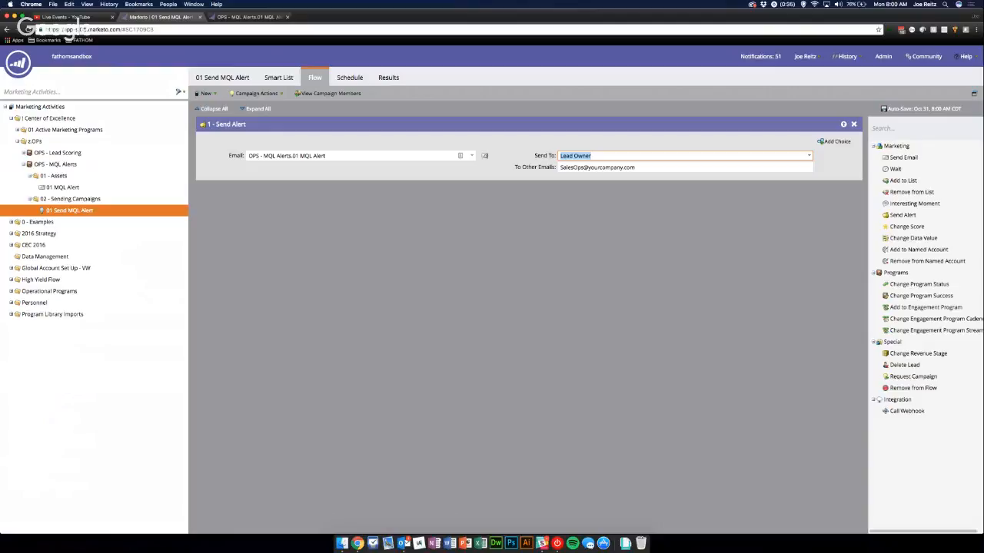
{"action": "left_click_drag", "start_coordinate": [560, 167], "coordinate": [583, 168]}
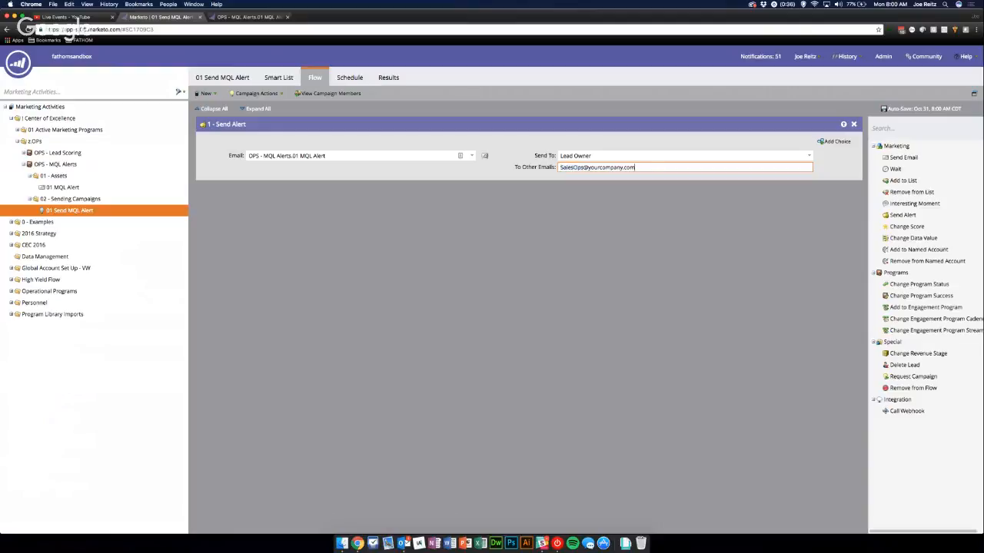
{"action": "triple_click", "coordinate": [588, 168]}
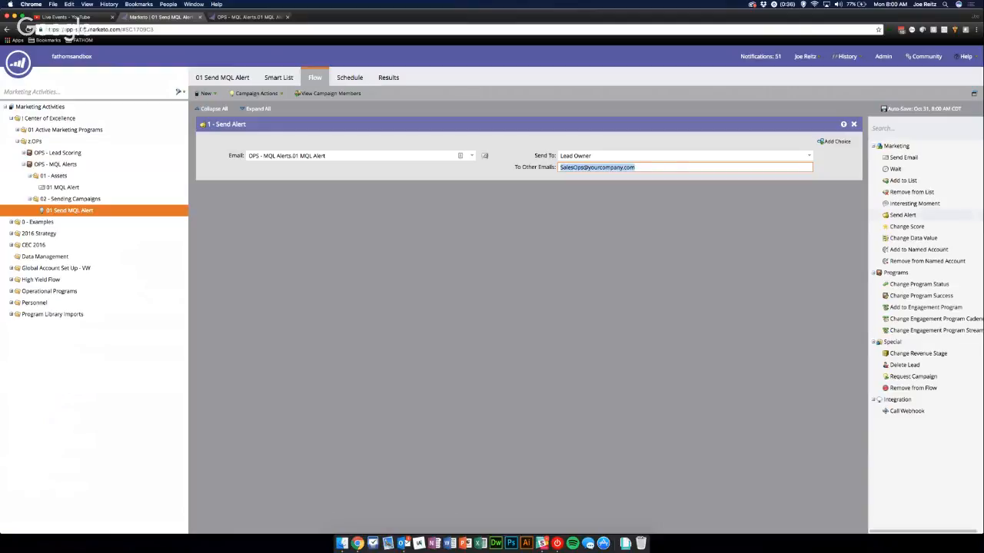
Step: Add an Interesting Moment flow step after Send Alert with the type Milestone
{"action": "left_click_drag", "start_coordinate": [915, 202], "coordinate": [691, 231]}
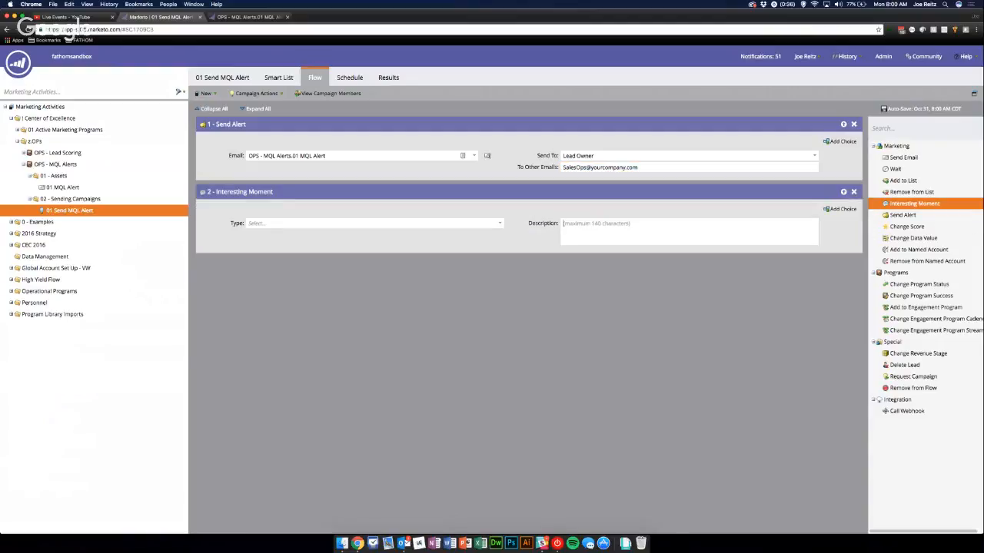
{"action": "left_click", "coordinate": [331, 224]}
{"action": "left_click", "coordinate": [265, 244]}
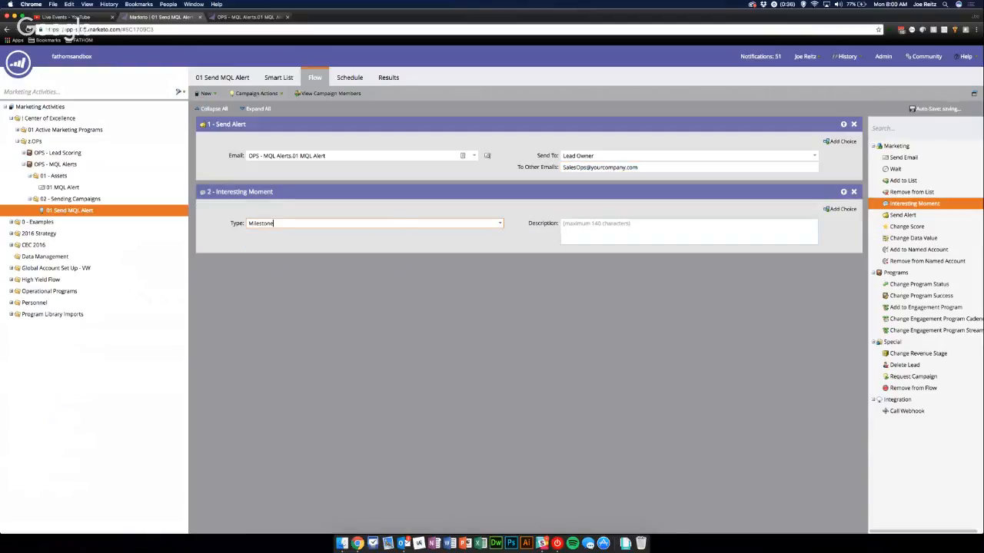
Step: Enter the Interesting Moment description: This lead was marked "Marketing Qualified" on {{system.date}}
{"action": "type", "text": "This lead has"}
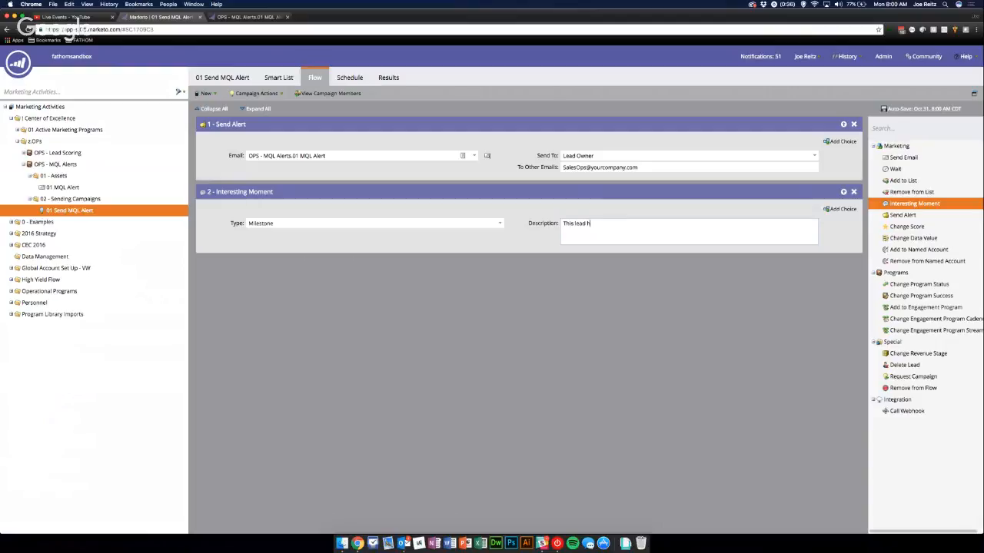
{"action": "key", "text": "BackSpace"}
{"action": "key", "text": "BackSpace"}
{"action": "key", "text": "BackSpace"}
{"action": "type", "text": "was marke"}
{"action": "type", "text": "d Marek"}
{"action": "key", "text": "BackSpace"}
{"action": "key", "text": "BackSpace"}
{"action": "key", "text": "BackSpace"}
{"action": "key", "text": "BackSpace"}
{"action": "key", "text": "BackSpace"}
{"action": "type", "text": "\"Marketing QUal"}
{"action": "key", "text": "BackSpace"}
{"action": "key", "text": "BackSpace"}
{"action": "type", "text": "ualified\" on {{system.date"}
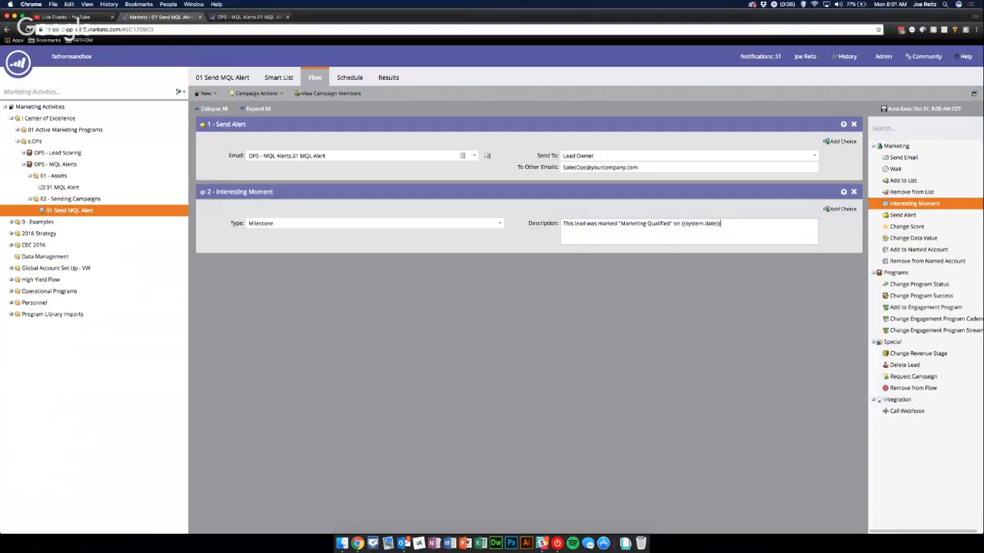
{"action": "key", "text": "alt+shift+Left"}
{"action": "key", "text": "shift+Left"}
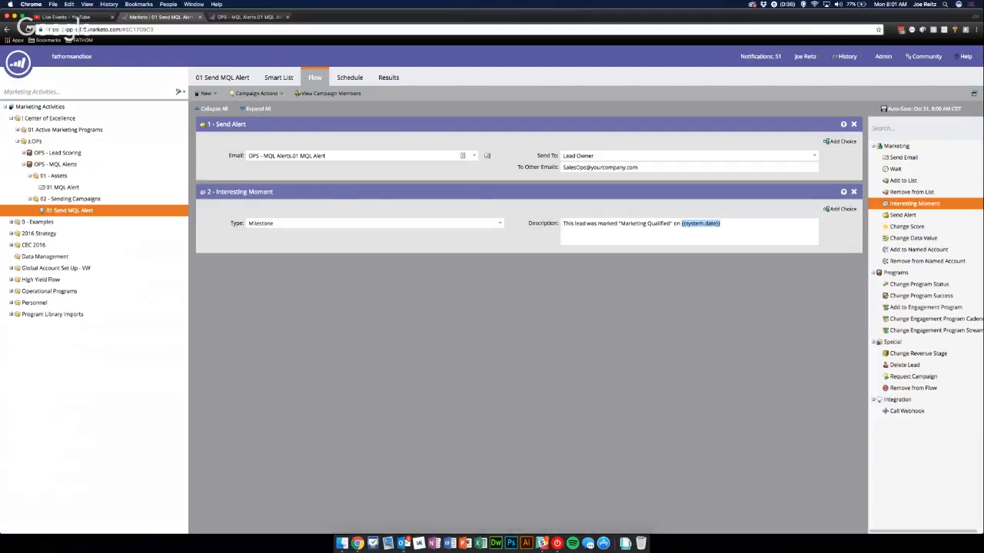
{"action": "key", "text": "ctrl+Up"}
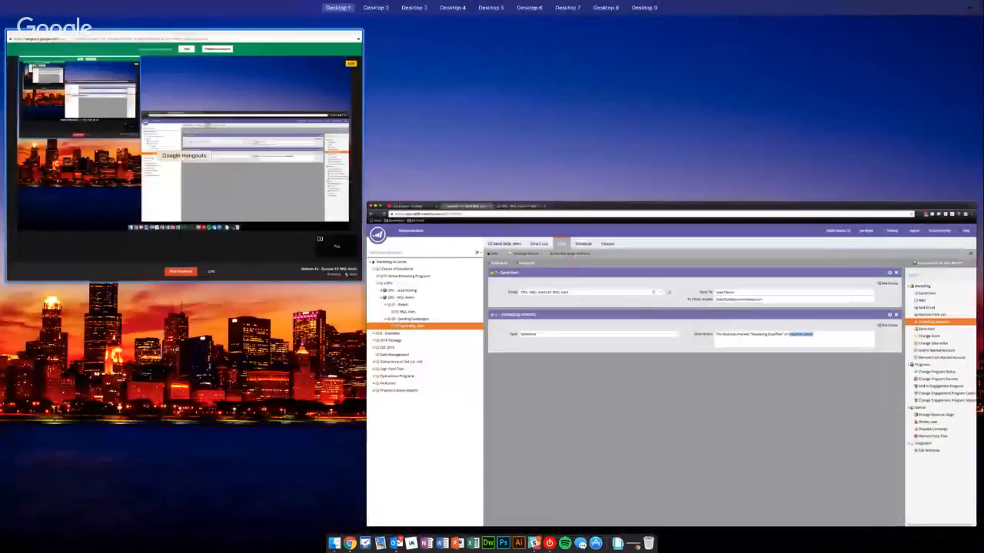
{"action": "left_click", "coordinate": [182, 153]}
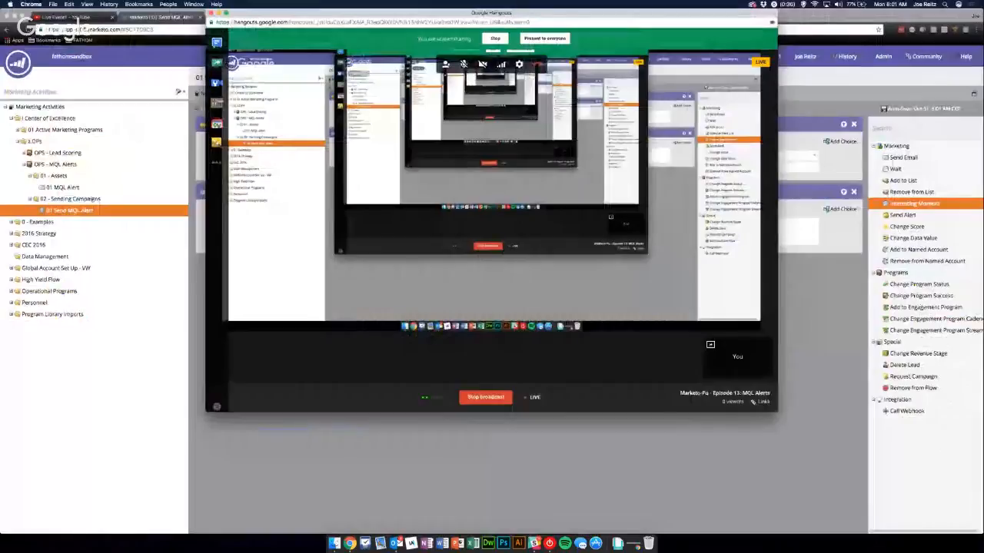